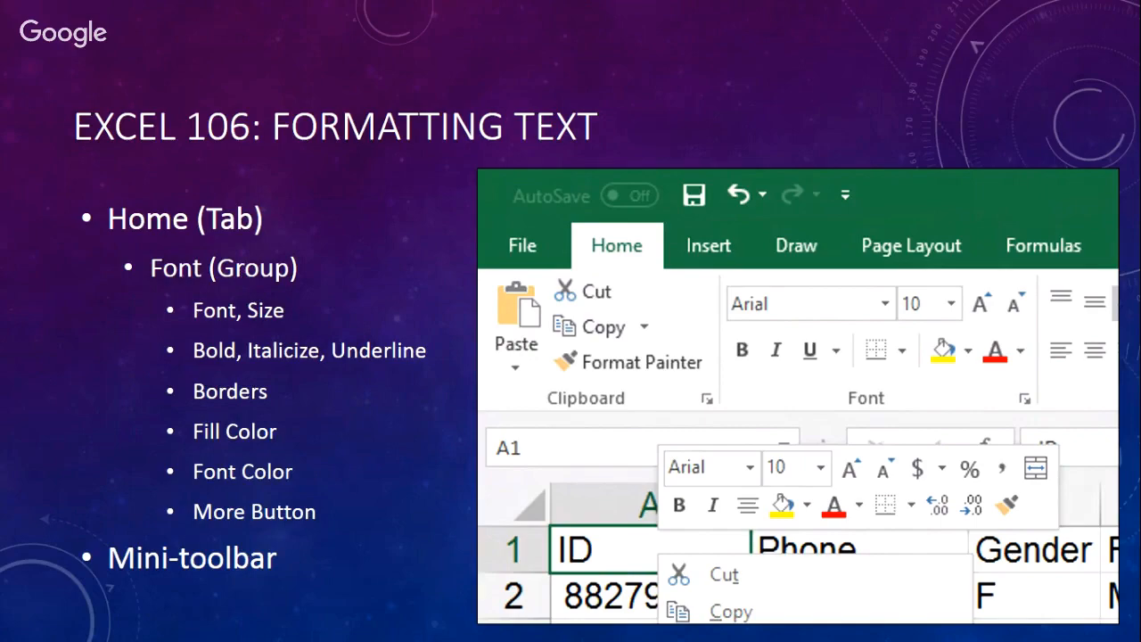
Switch to the Treehouse_Data3 workbook in Excel and select the entire header row 1
key("alt+Tab")
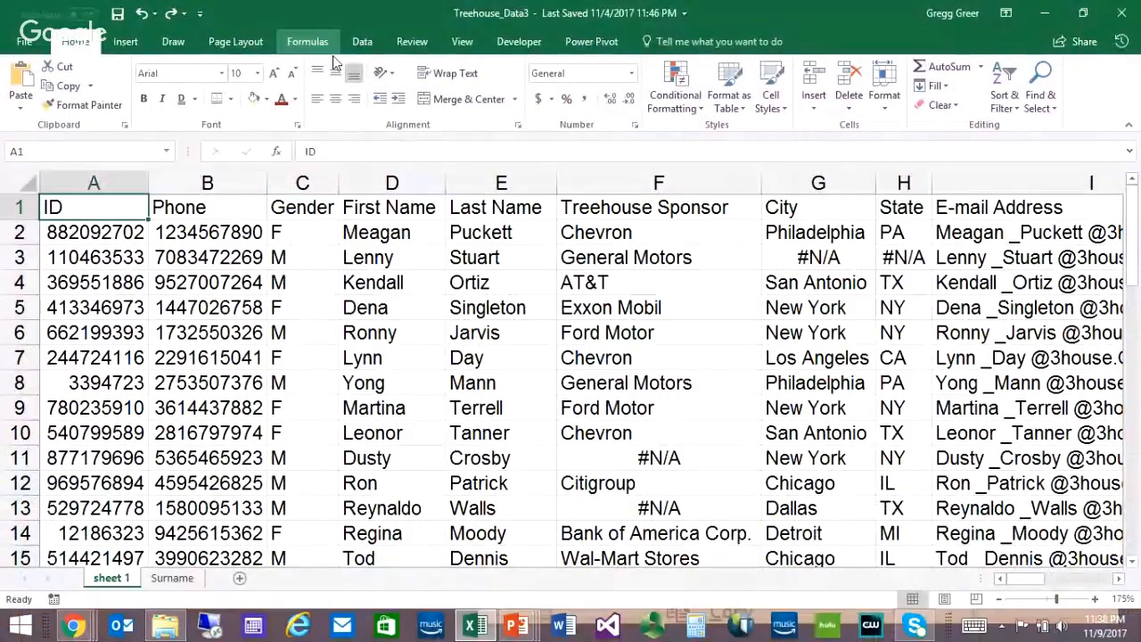
left_click(98, 237)
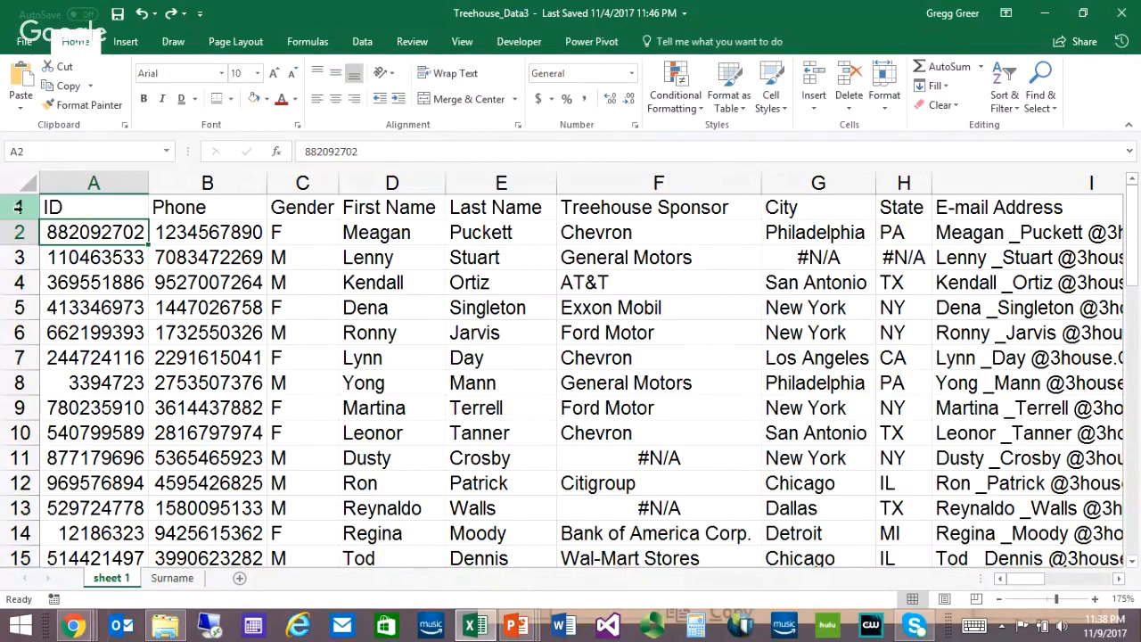
left_click(140, 206)
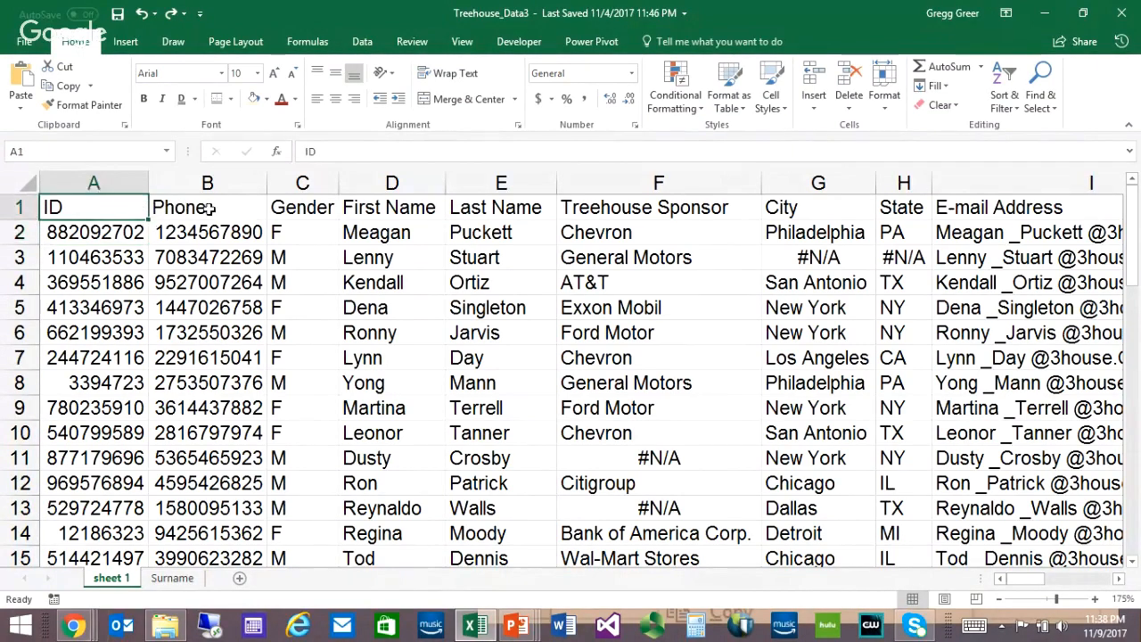
left_click(4, 207)
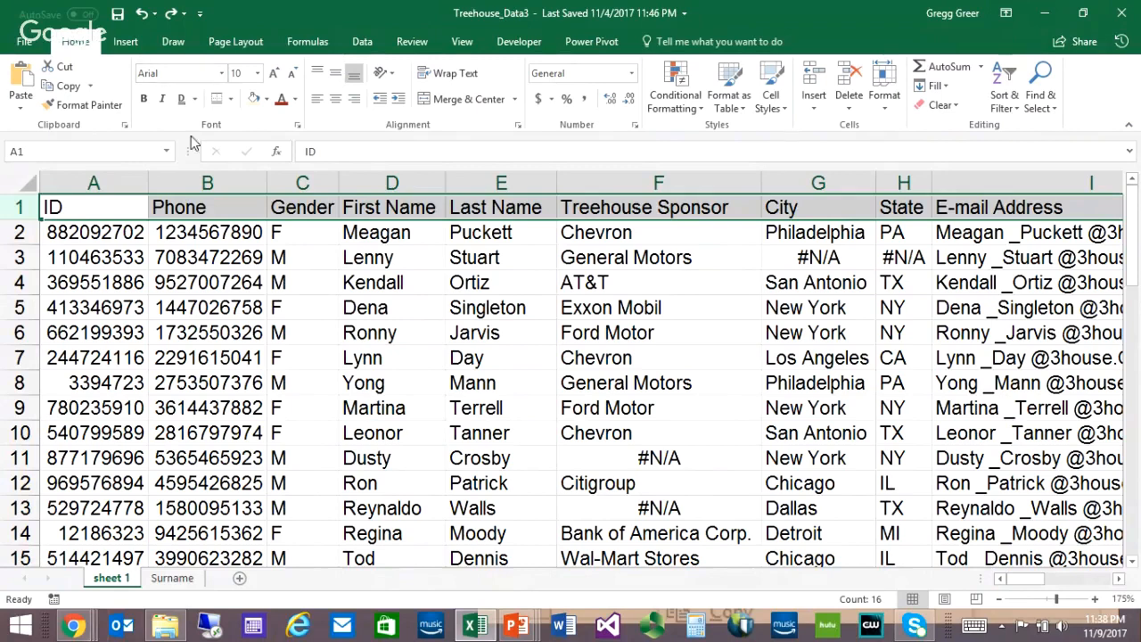
Apply the Cambria font to the header row, and replace it with Calibri
left_click(221, 73)
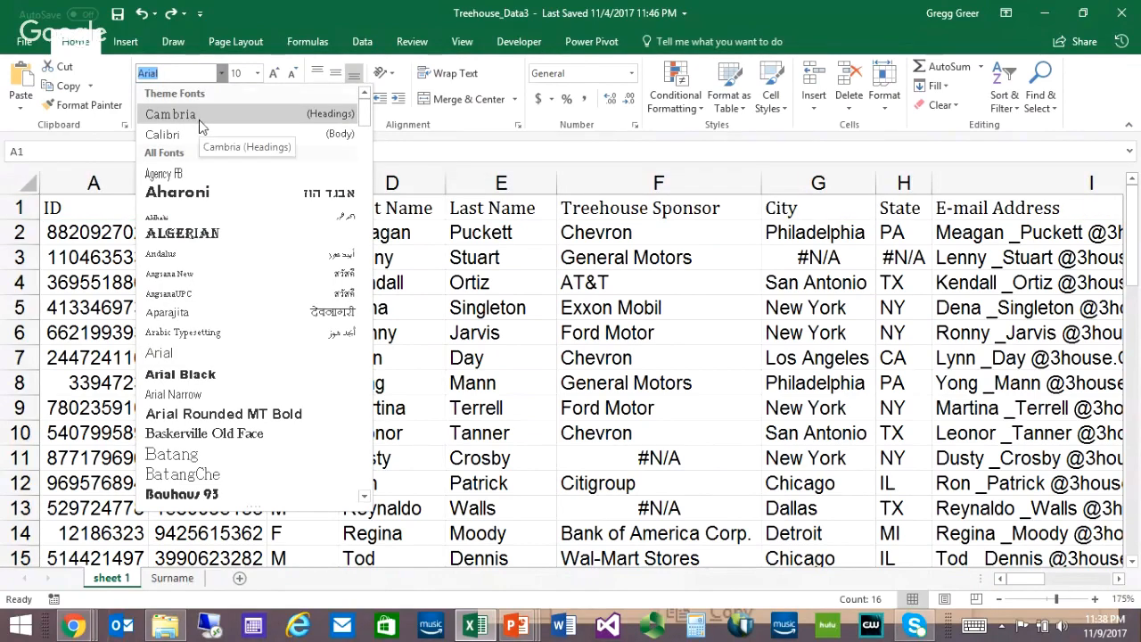
left_click(202, 115)
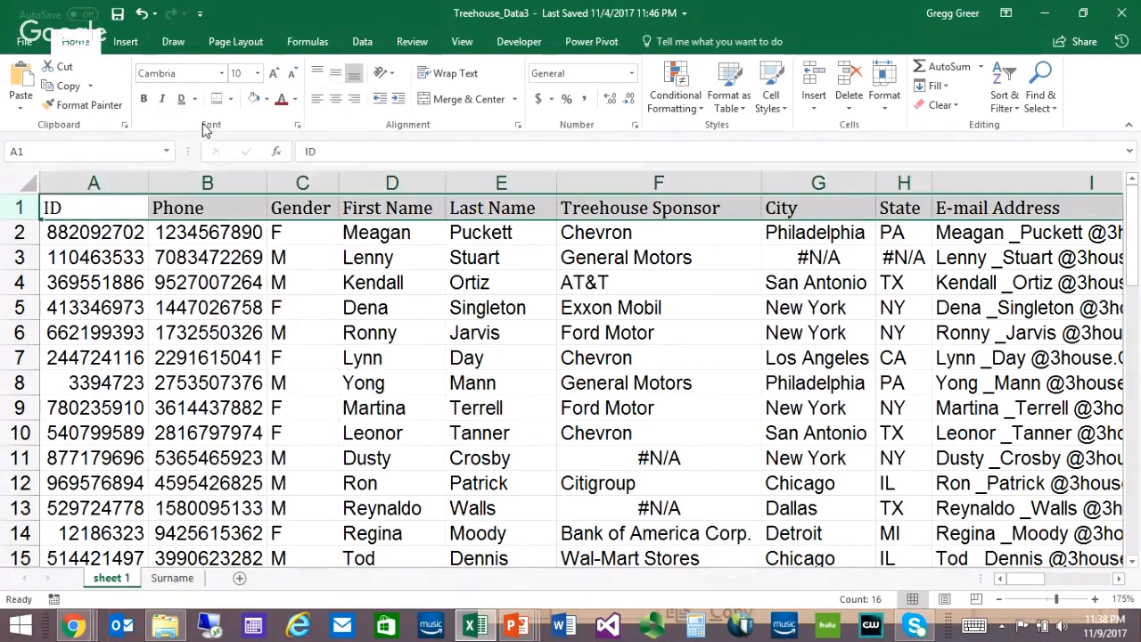
left_click(222, 78)
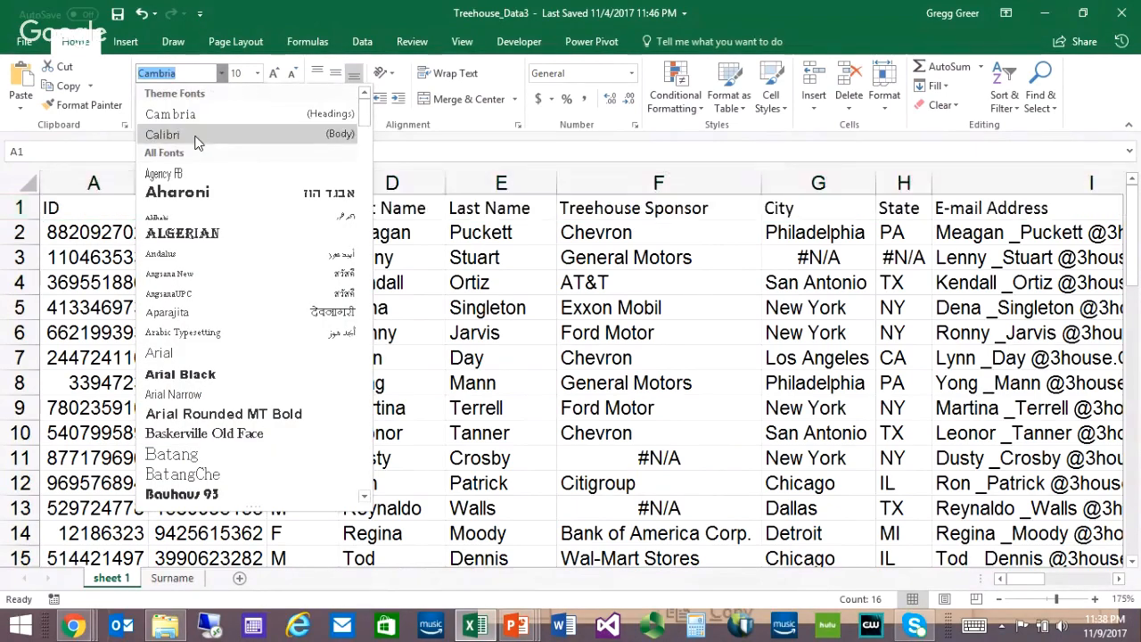
left_click(198, 140)
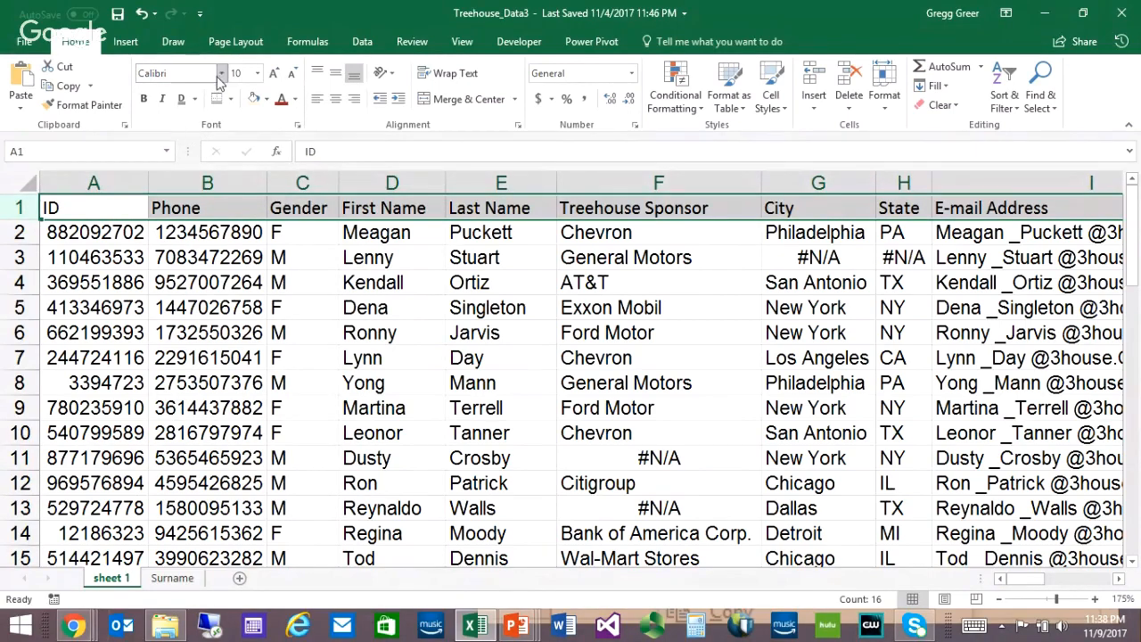
Set the header row's font to Times New Roman at size 14
left_click(222, 75)
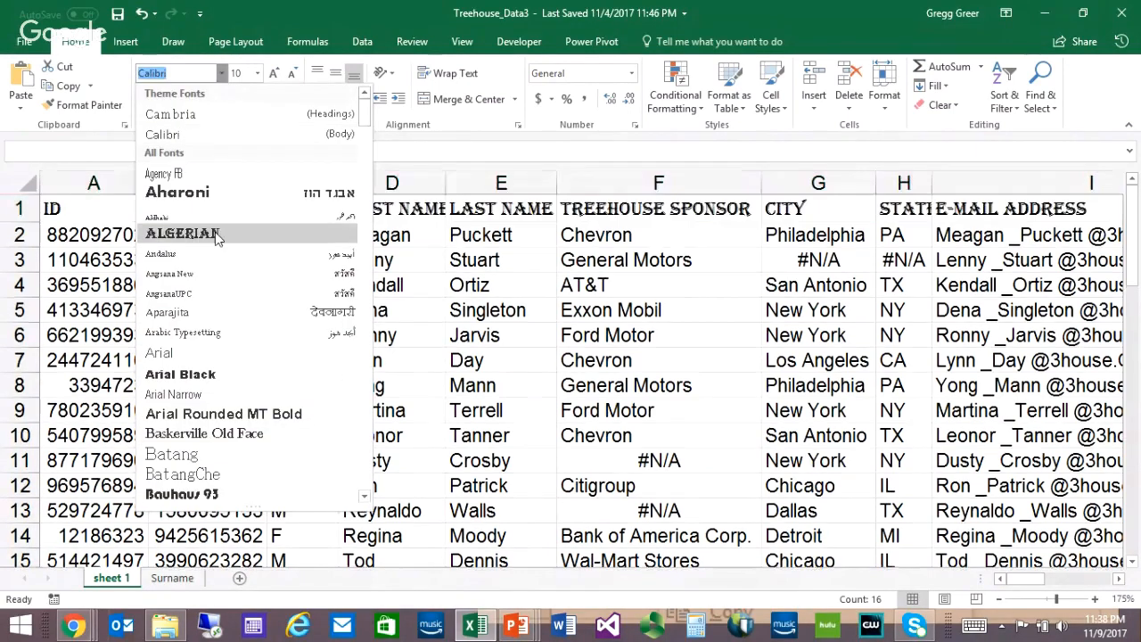
type("Times New Roma")
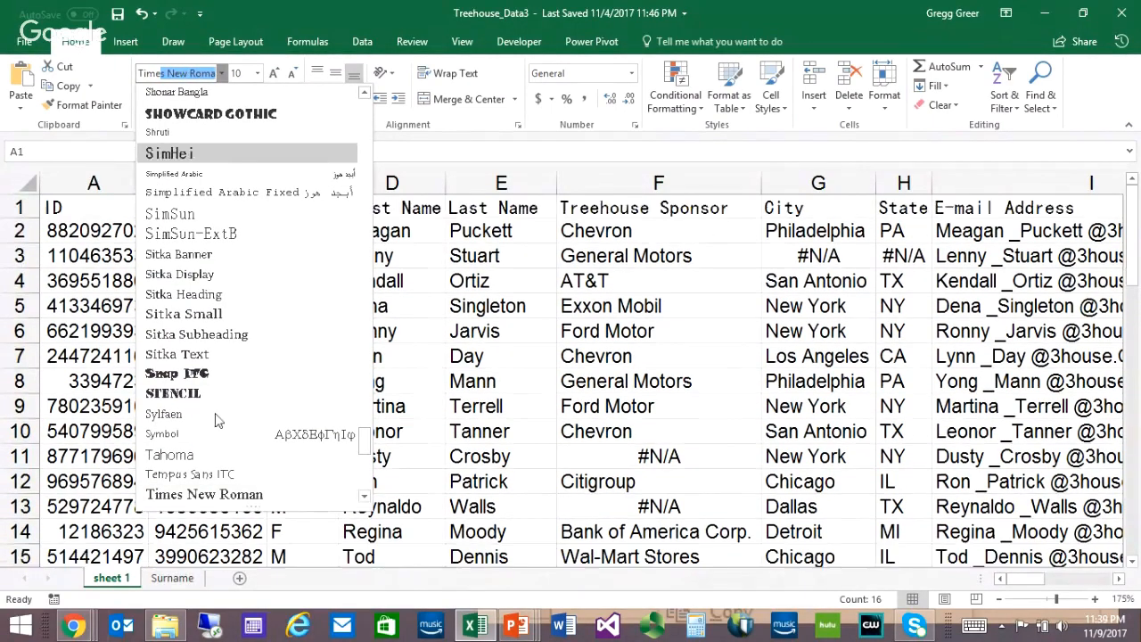
left_click(205, 494)
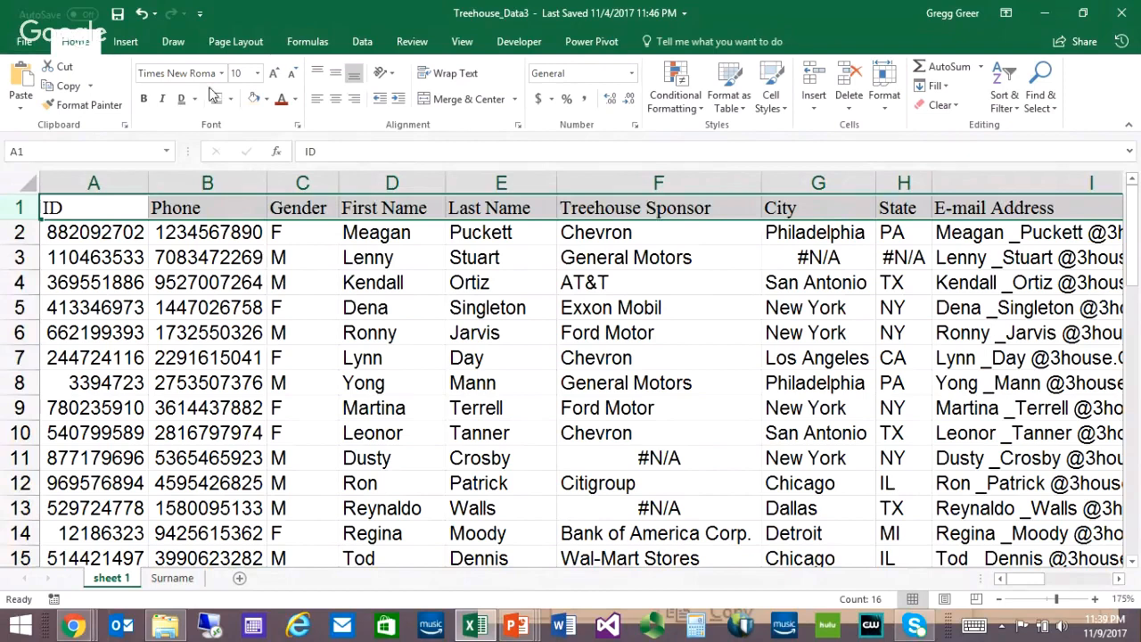
left_click(259, 79)
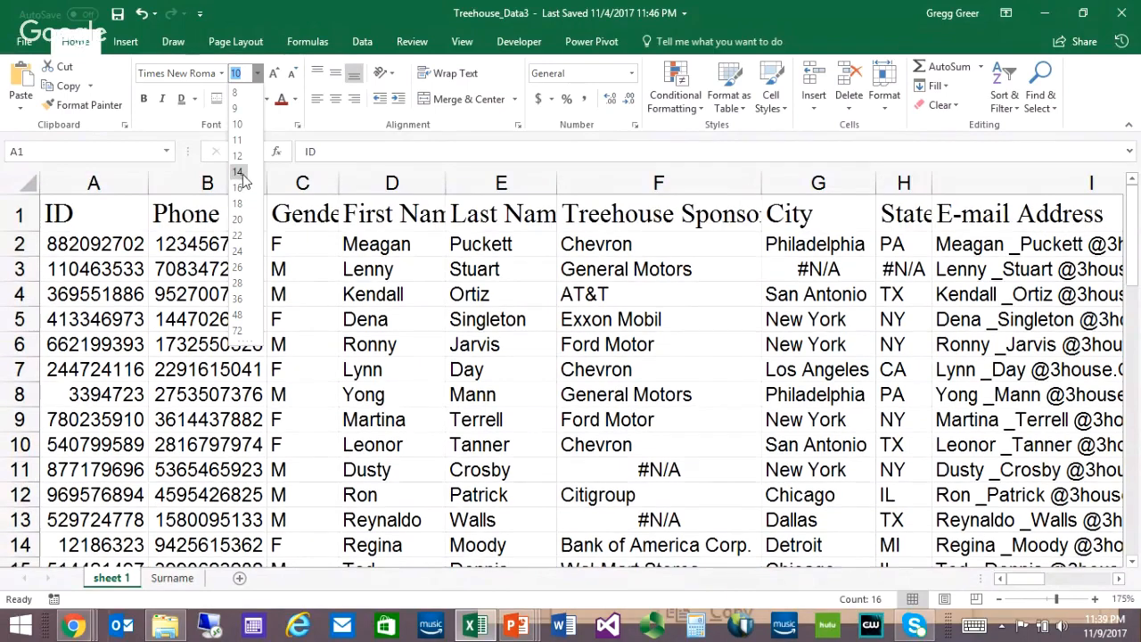
left_click(241, 173)
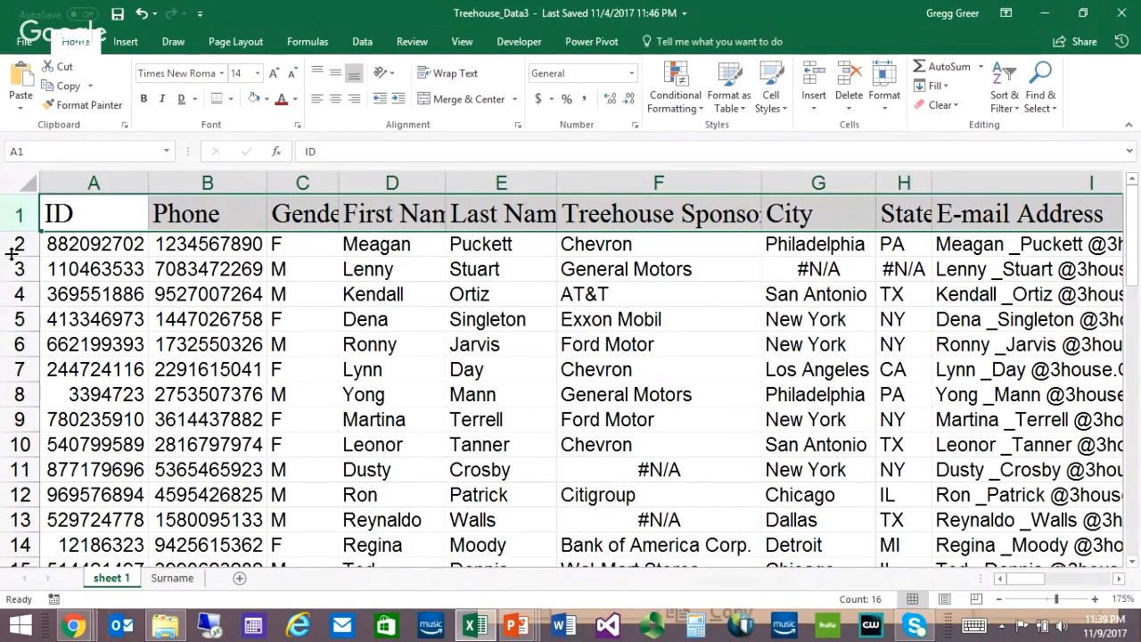
Open the mini toolbar for the header row and look through its font list without changing the font
right_click(89, 223)
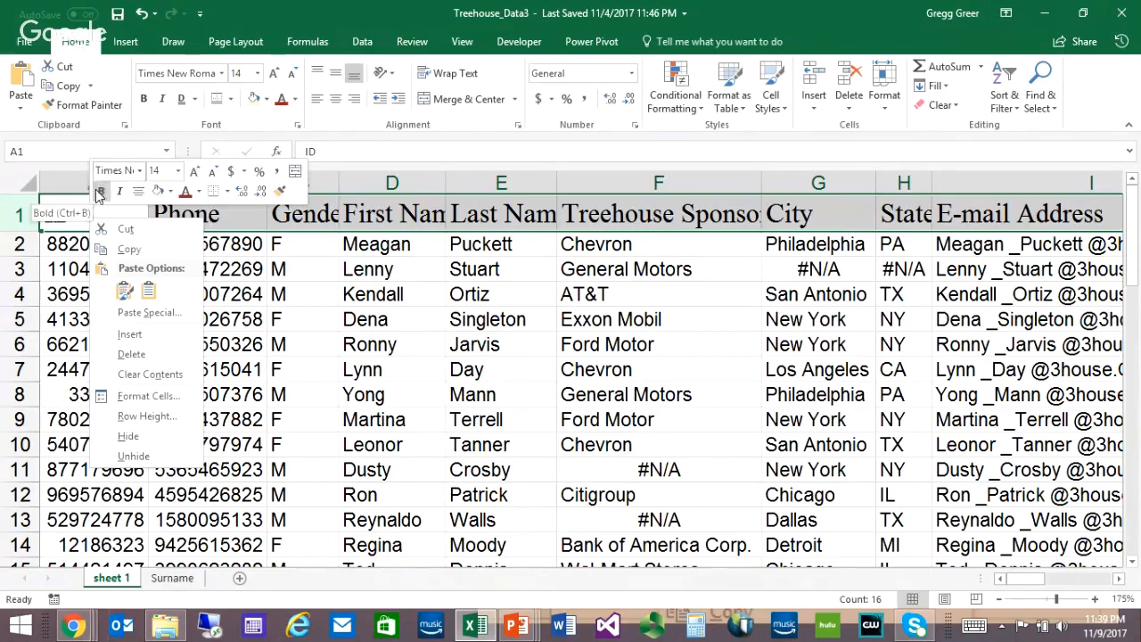
left_click(138, 172)
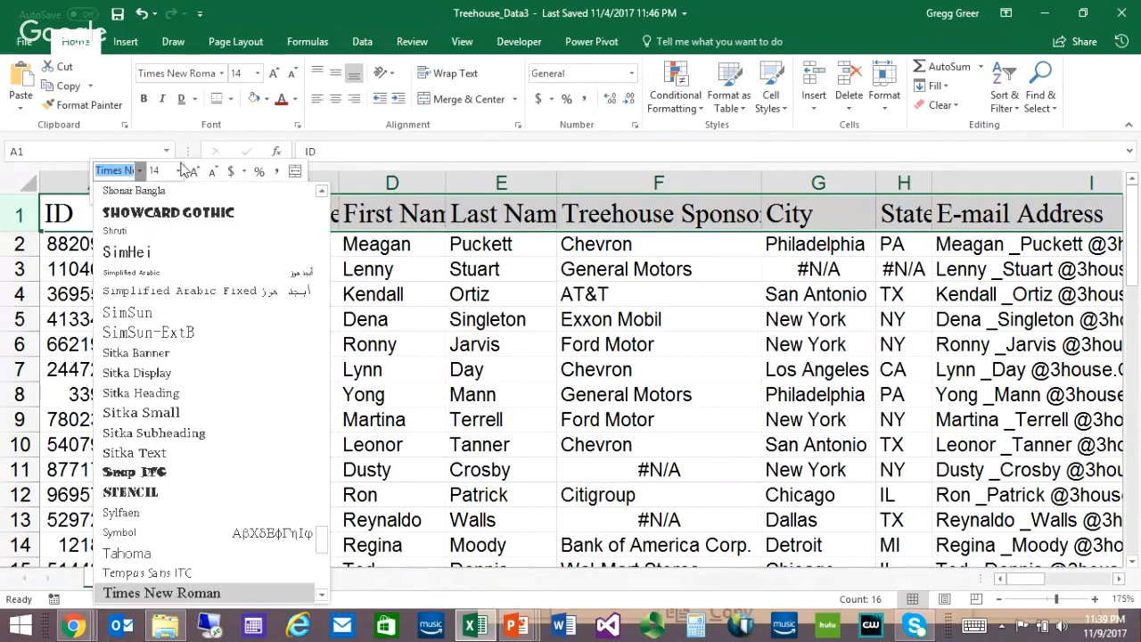
left_click(140, 173)
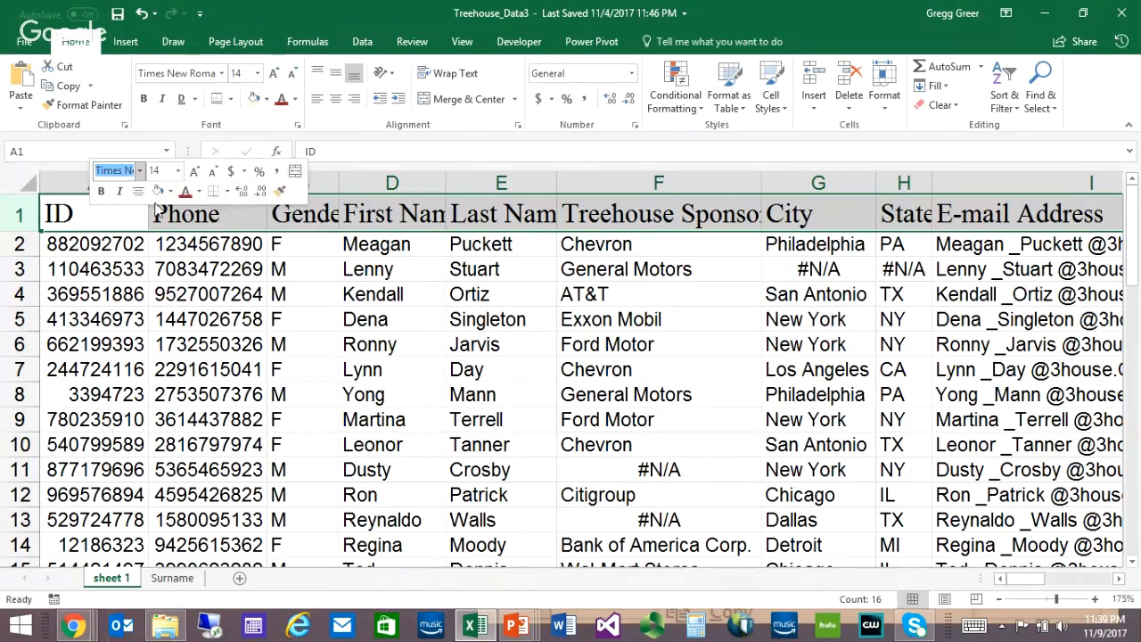
left_click(100, 225)
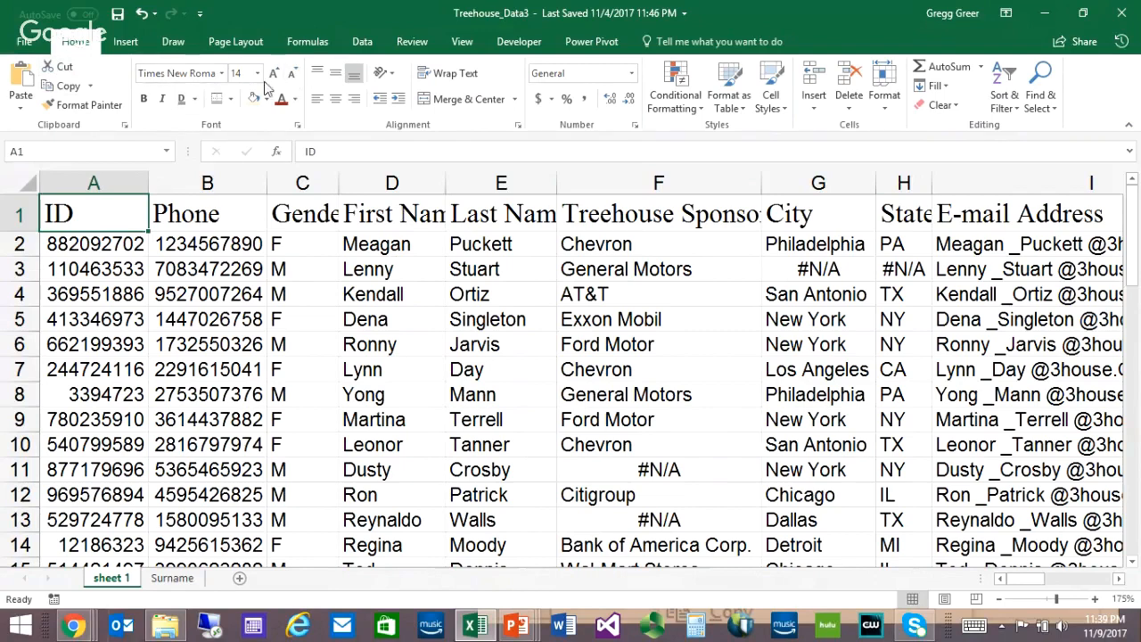
Increase the header row's font size one step to 16 and reduce it back to 14, twice
key("shift+space")
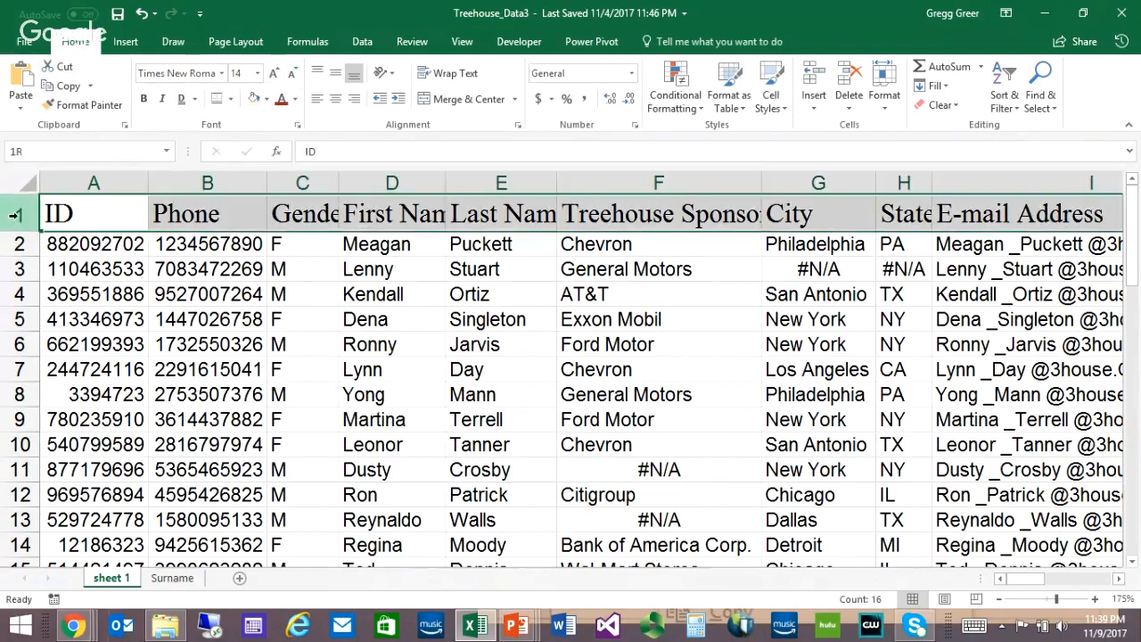
left_click(273, 73)
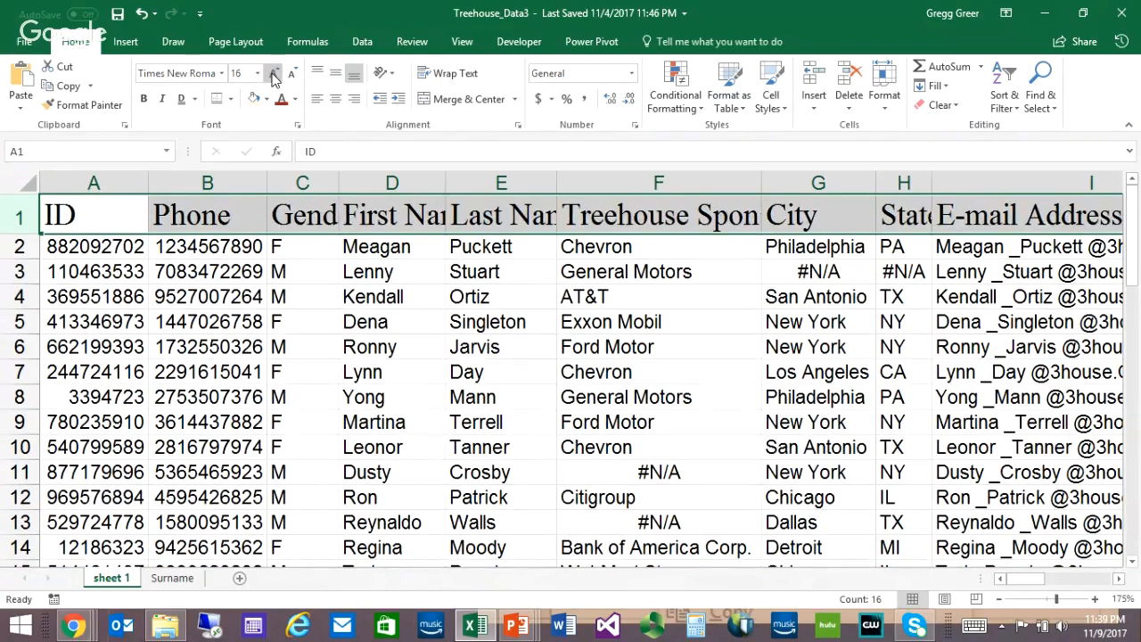
left_click(293, 74)
left_click(273, 73)
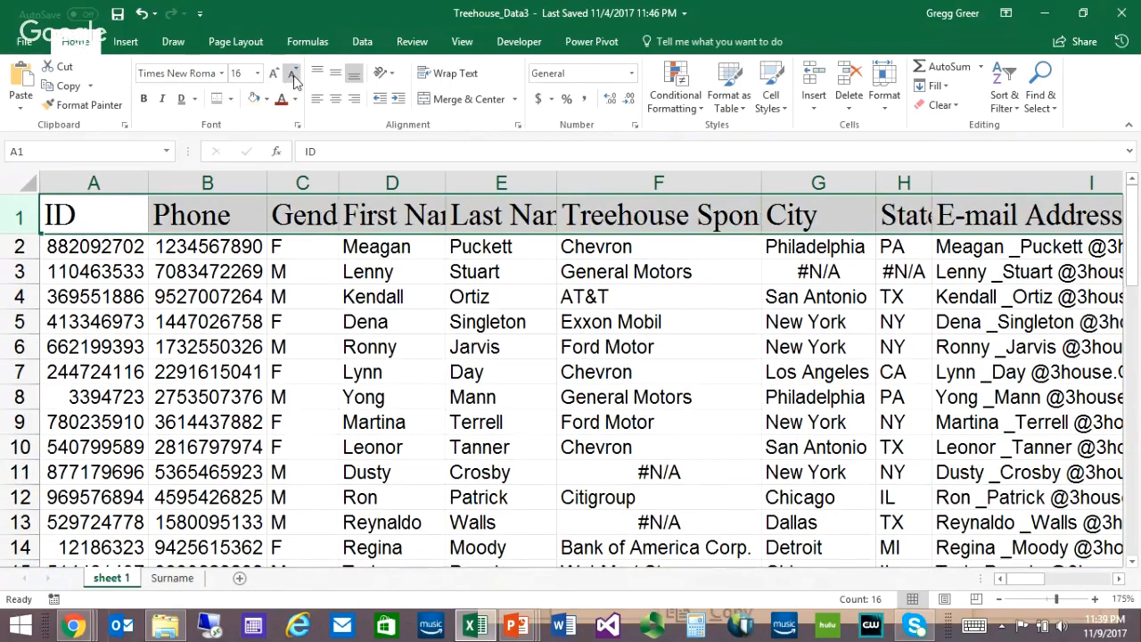
left_click(294, 73)
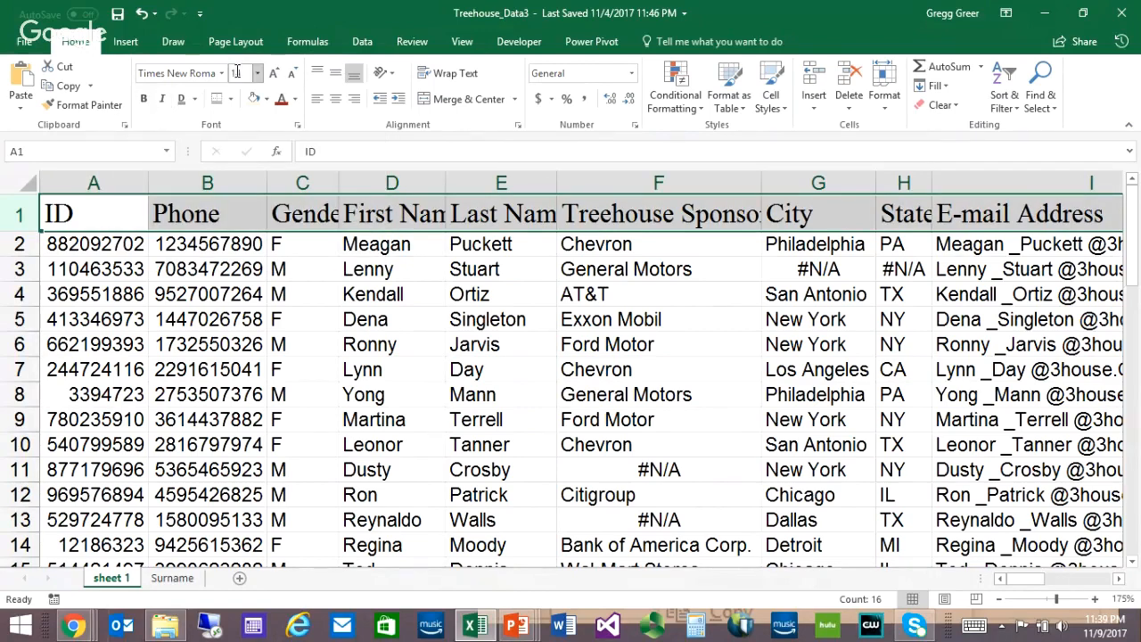
Make the header row text bold and italic
left_click(143, 100)
left_click(163, 99)
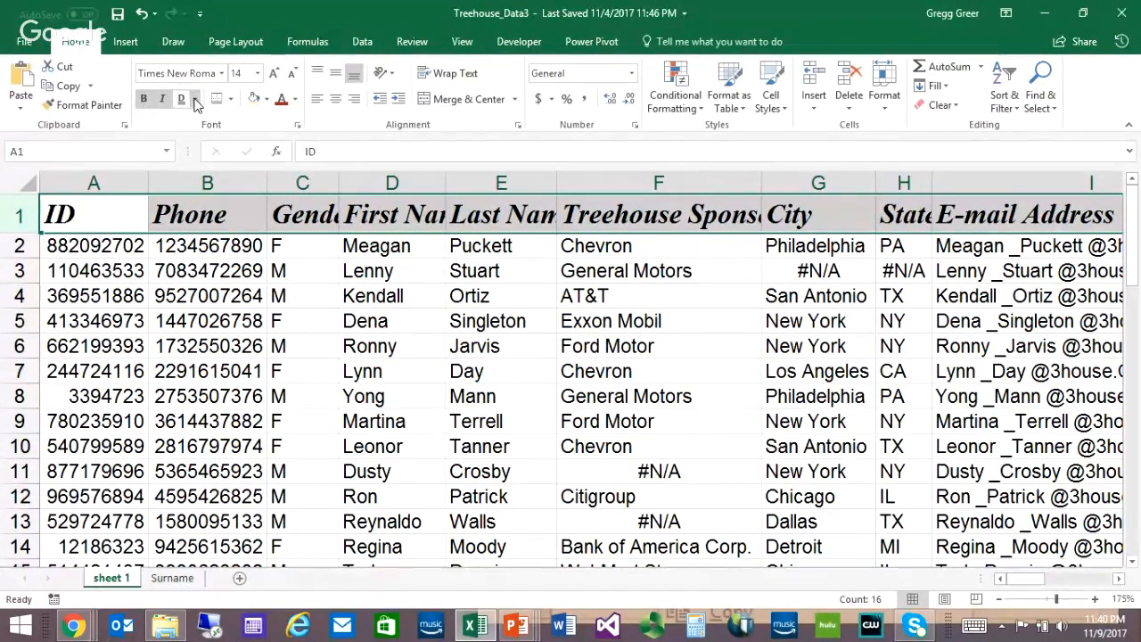
Try a single and a double underline on the header row, and undo the underlining
left_click(195, 100)
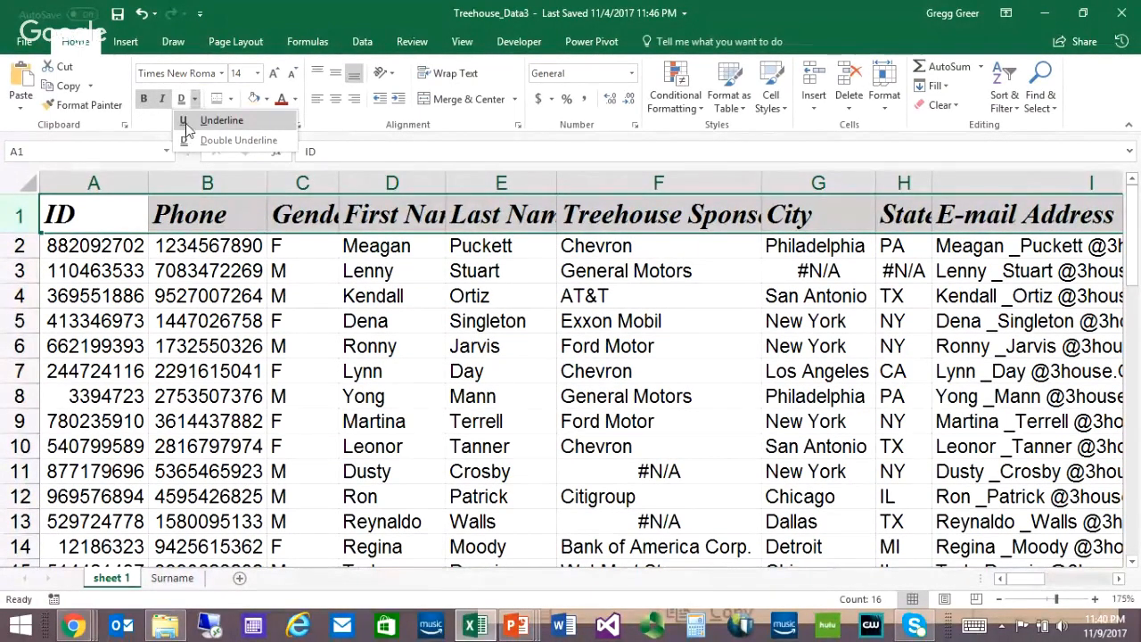
left_click(186, 126)
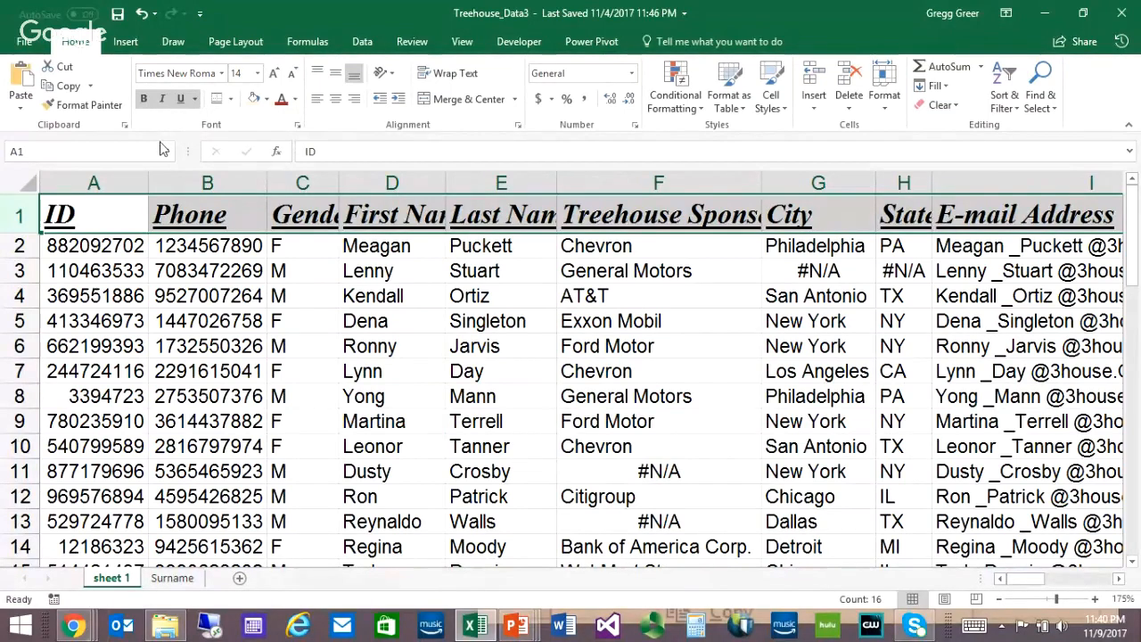
left_click(194, 99)
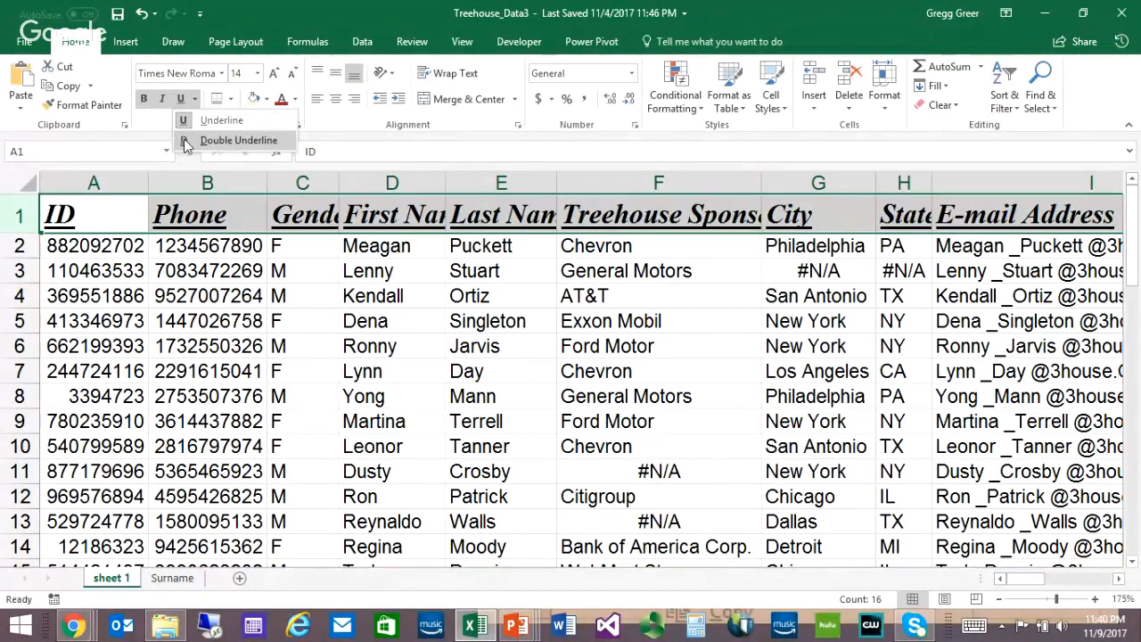
left_click(185, 141)
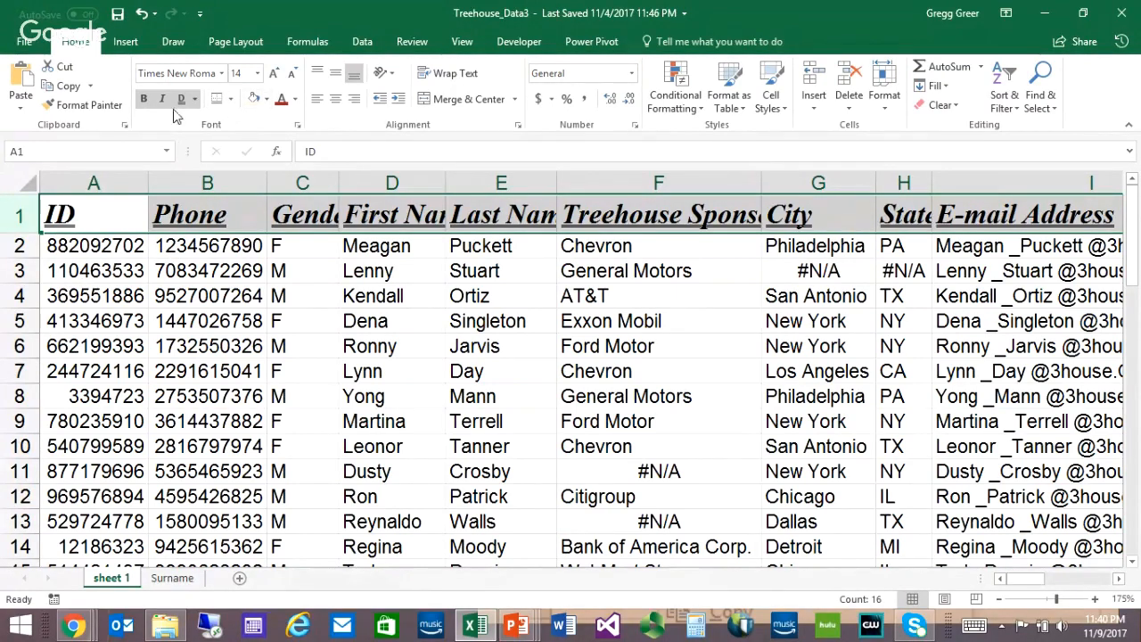
left_click(140, 14)
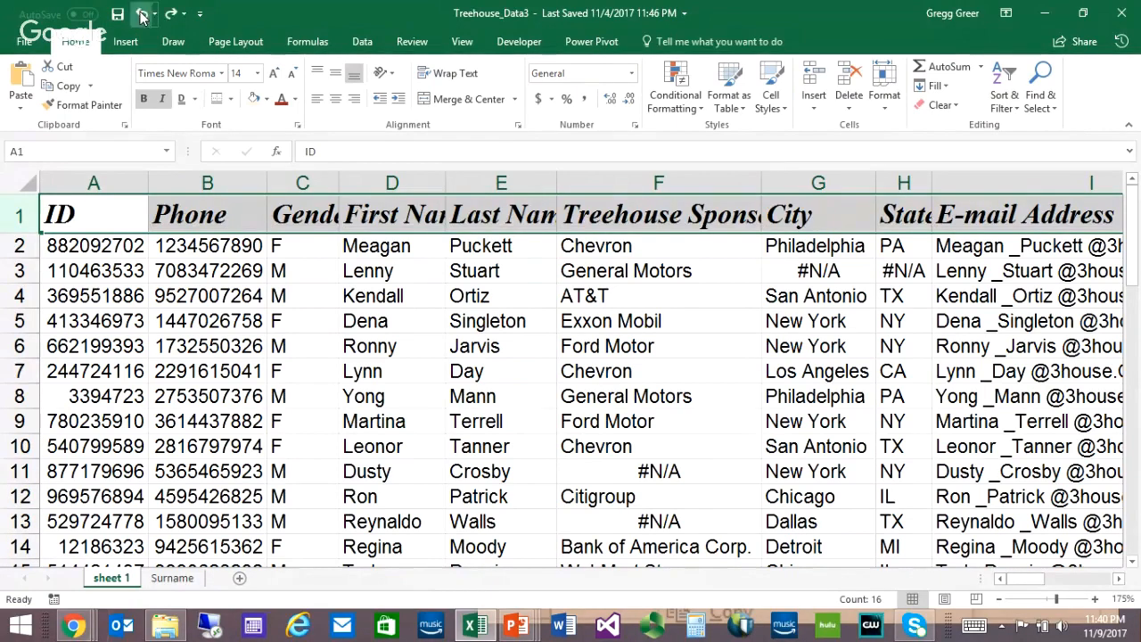
Apply thick outside borders to the header row, and select cell B6 to view the border
left_click(229, 100)
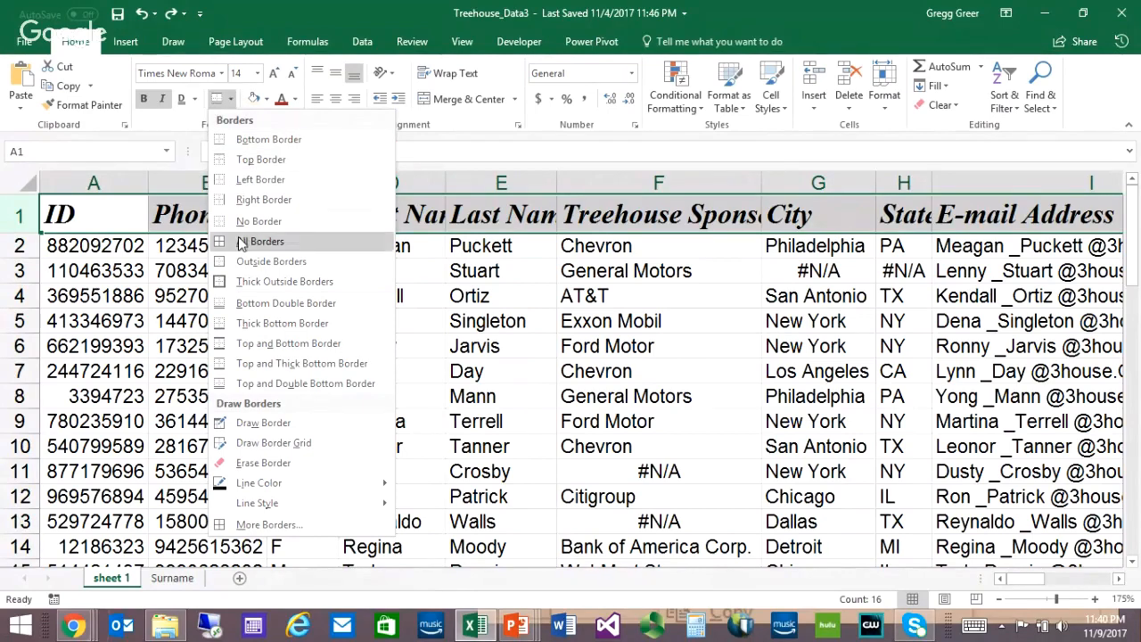
left_click(265, 282)
left_click(230, 342)
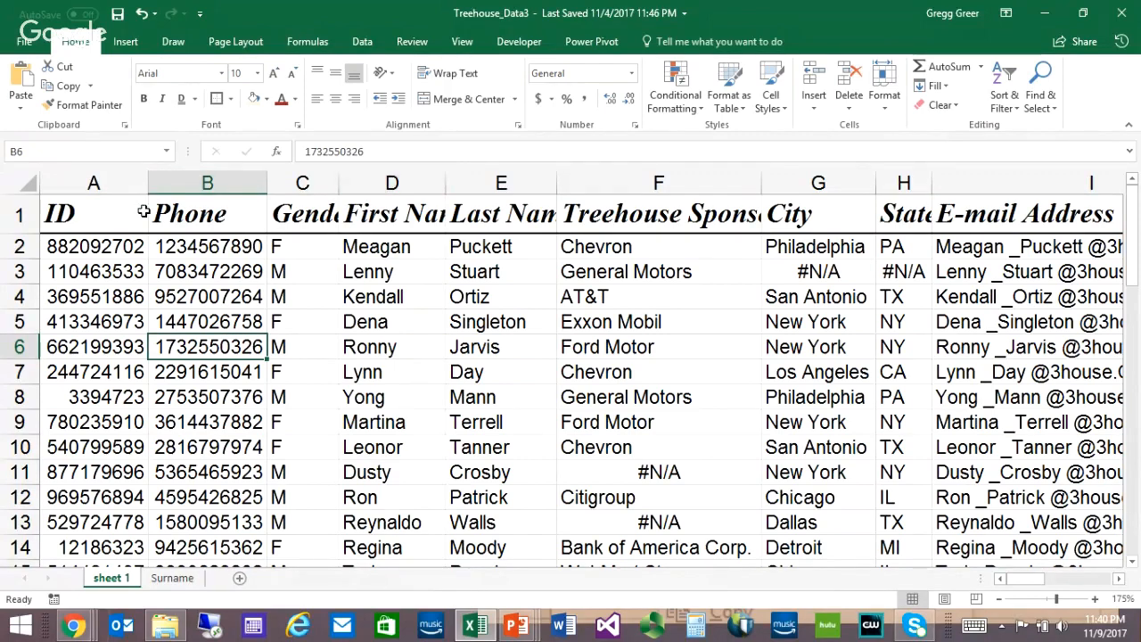
Apply a top and double bottom border to cell B6, check it from another cell, and undo it
left_click(230, 99)
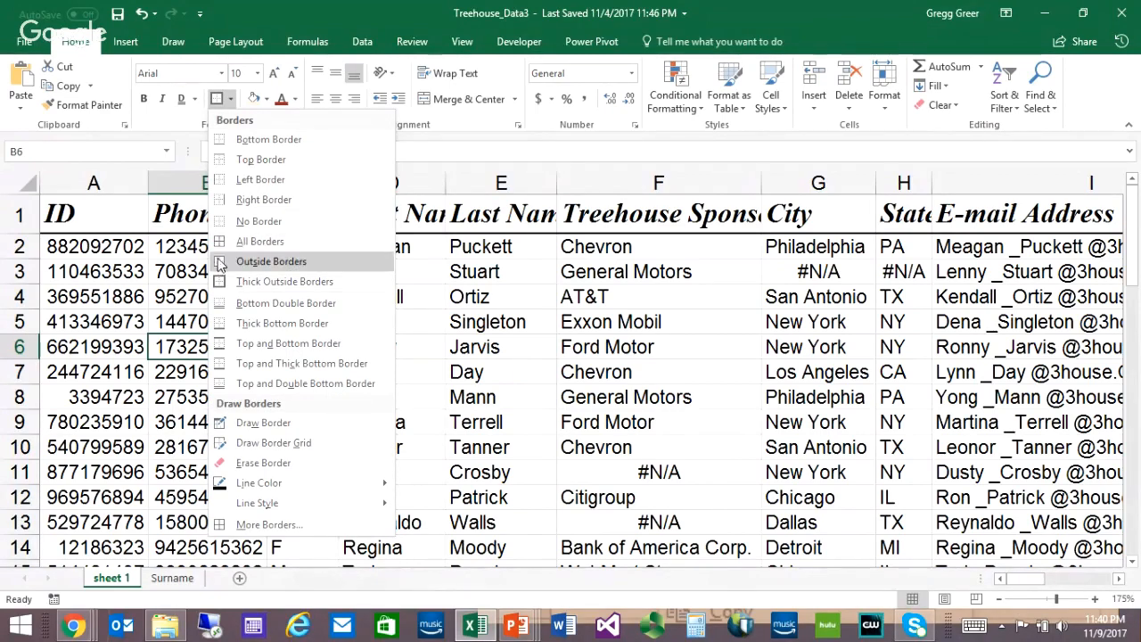
left_click(295, 388)
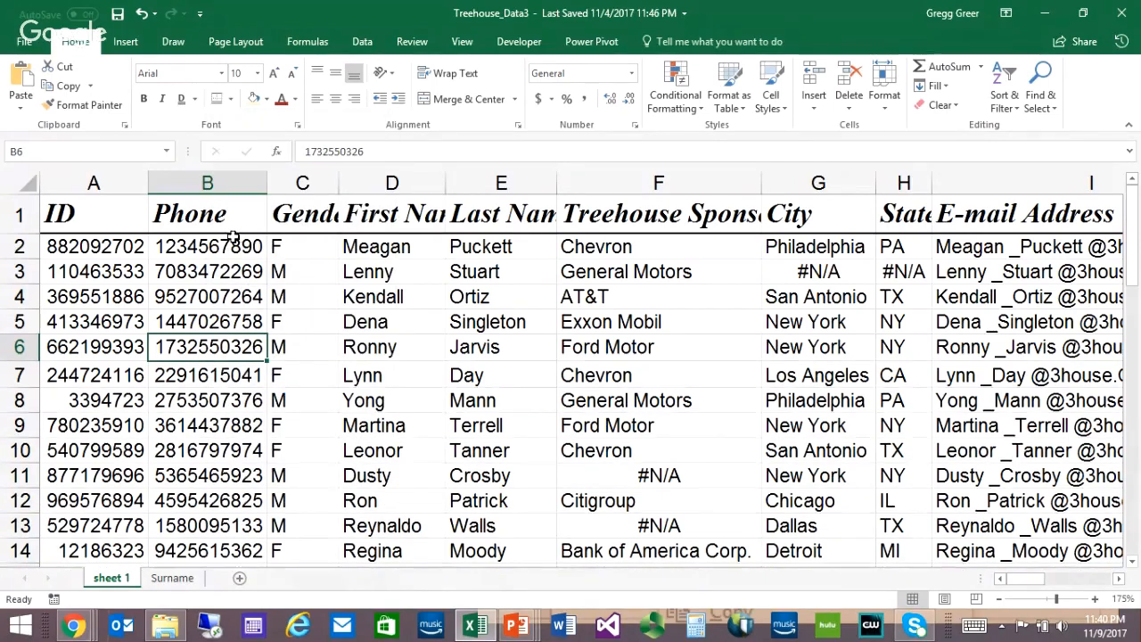
left_click(303, 325)
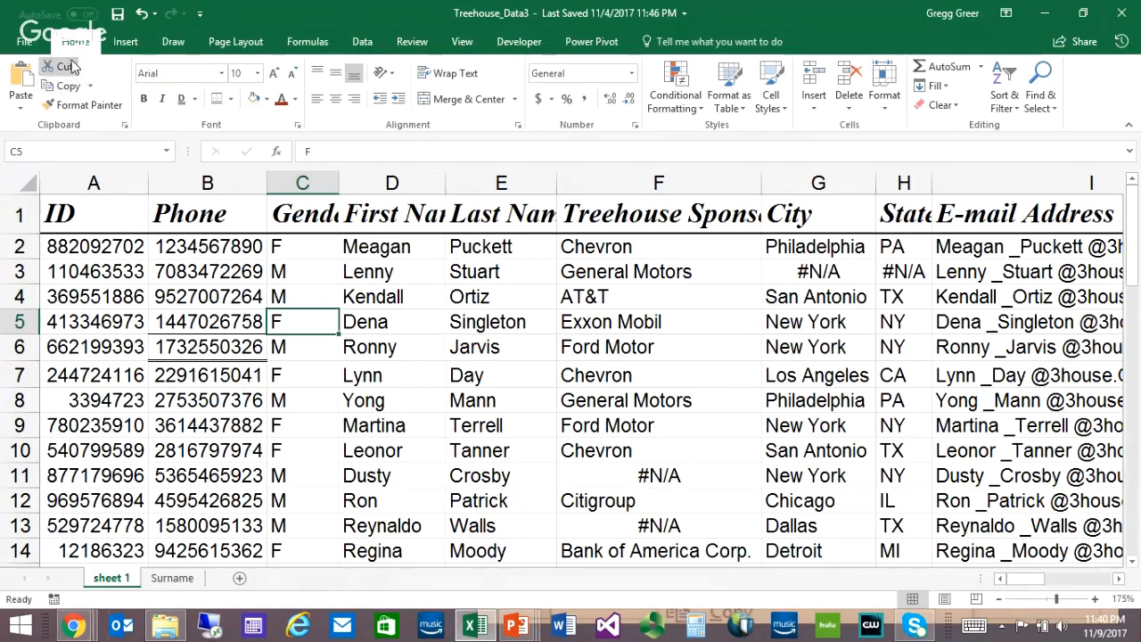
left_click(140, 11)
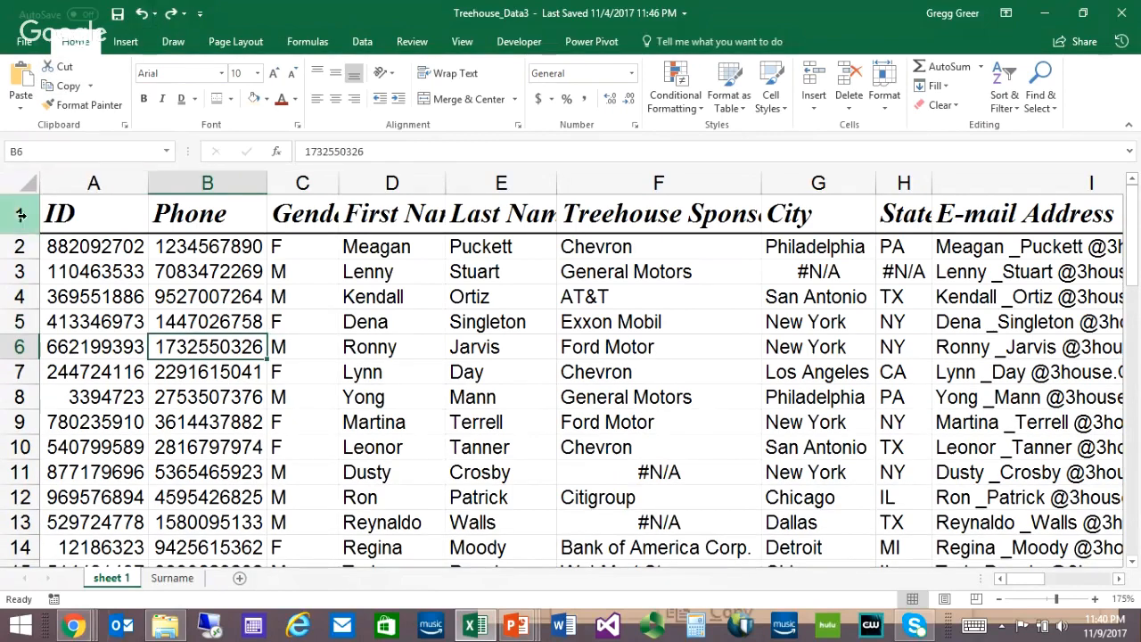
Apply a top and double bottom border to the header row, and select cell B3 to view the border
left_click(19, 215)
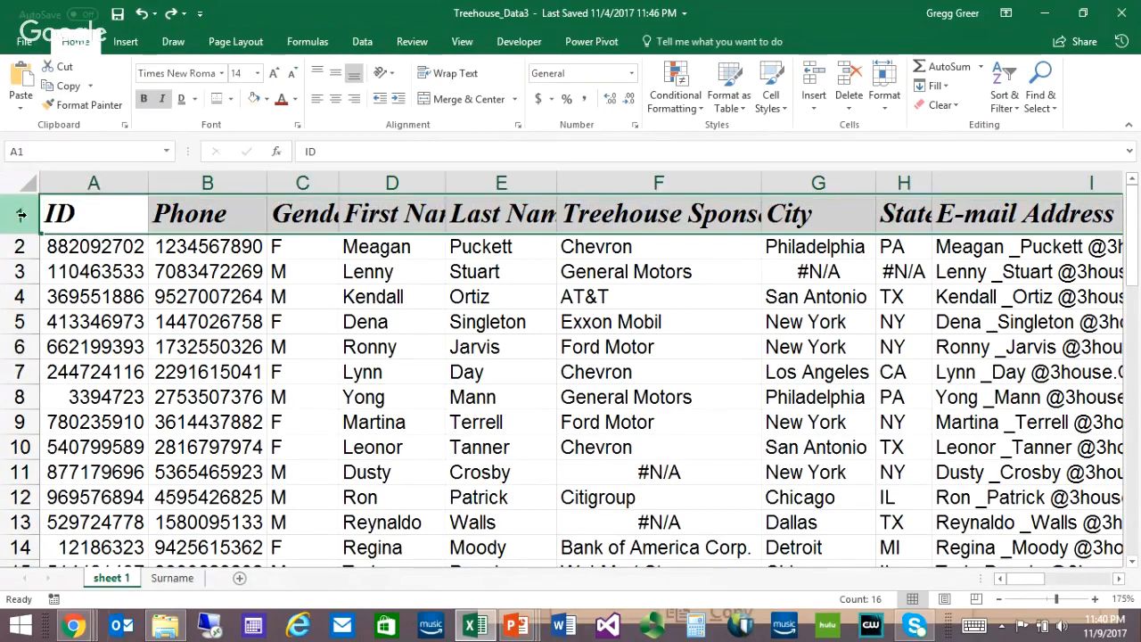
left_click(230, 100)
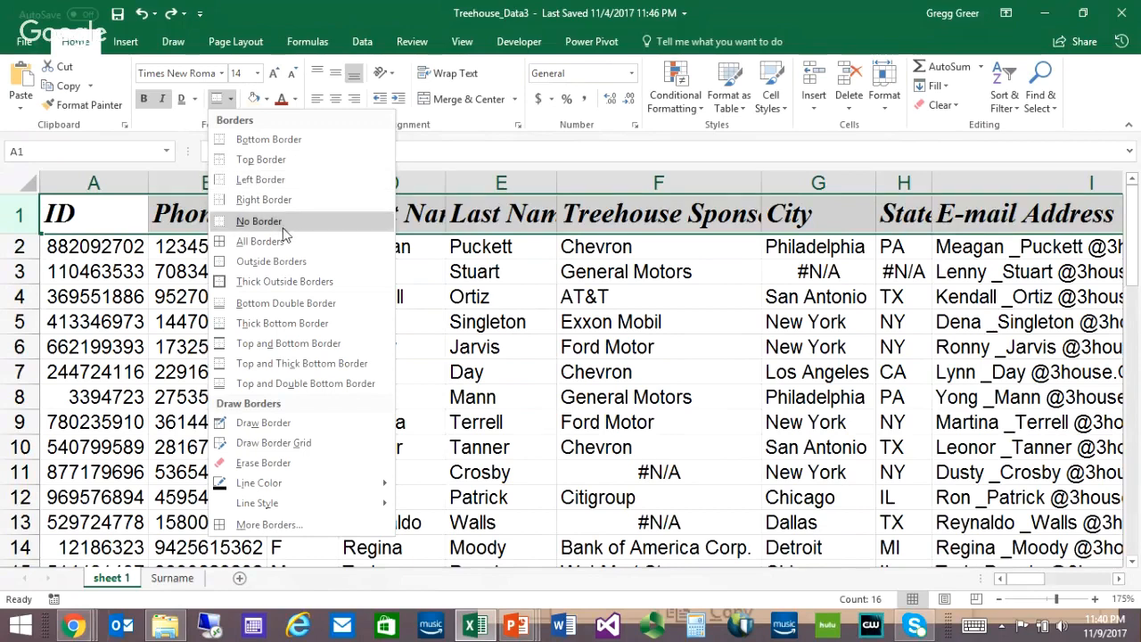
left_click(301, 384)
left_click(230, 273)
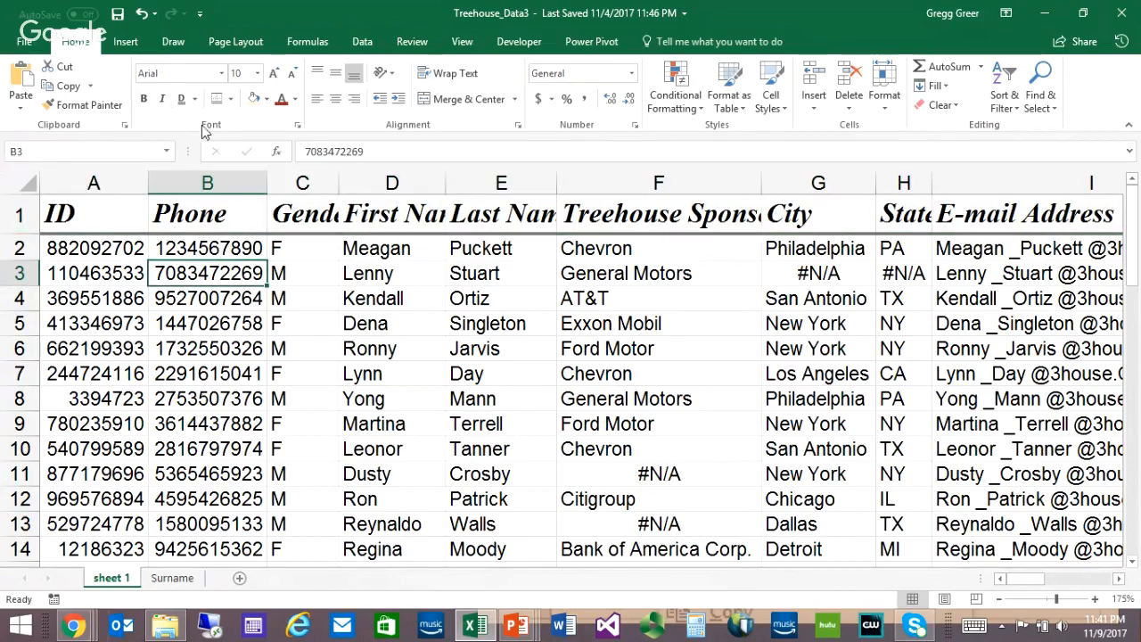
Fill the header row with a light blue theme color and set its font color to the standard dark blue
left_click(13, 214)
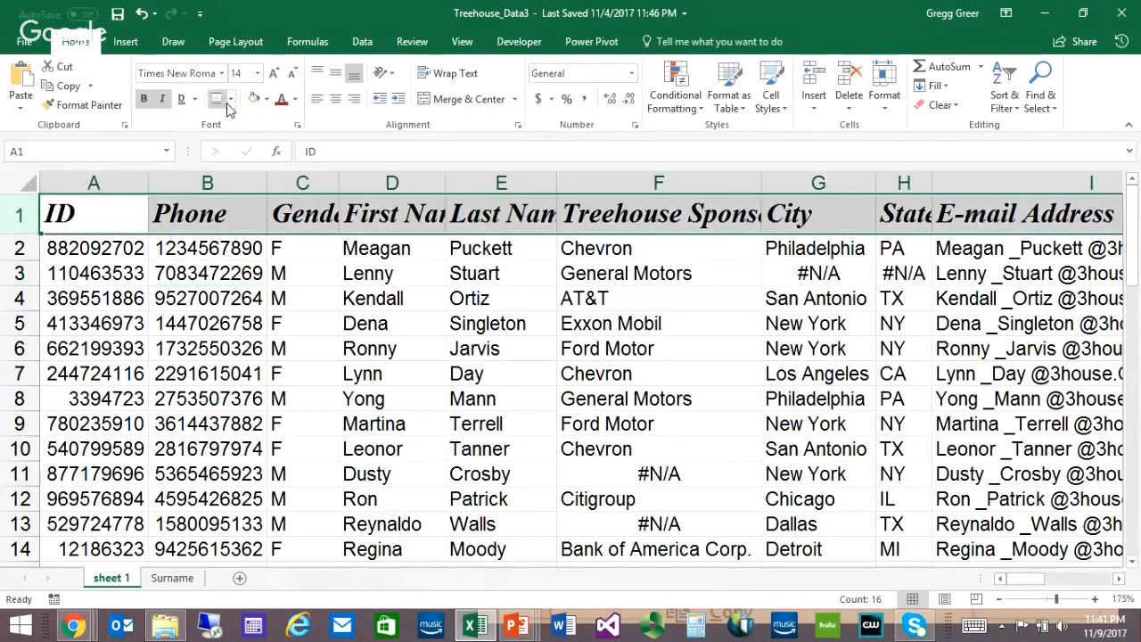
left_click(268, 100)
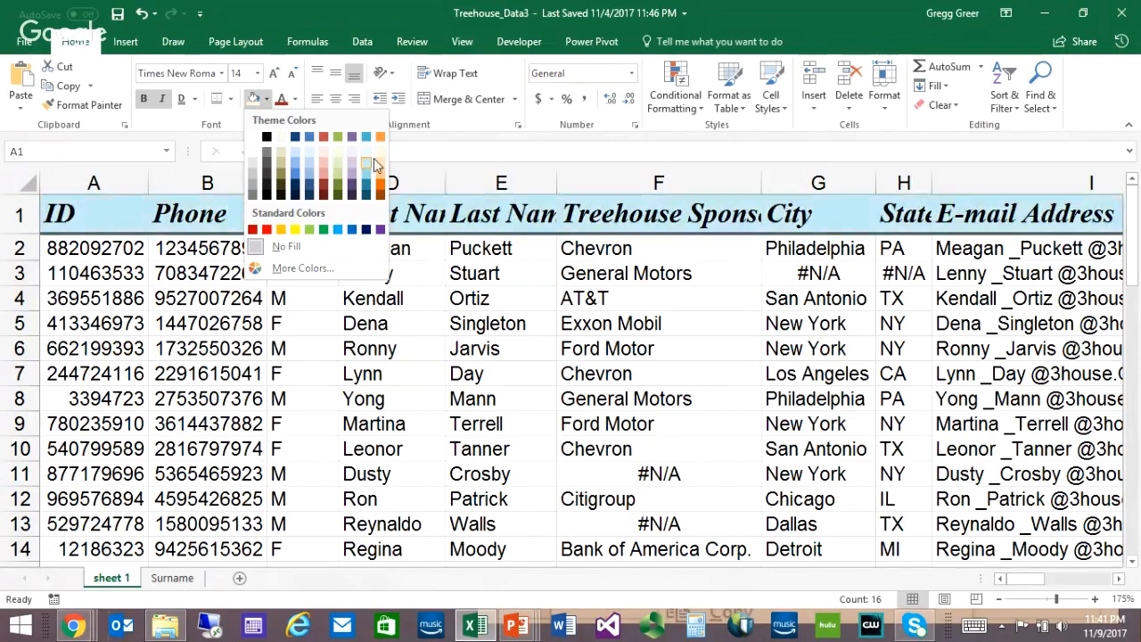
left_click(297, 150)
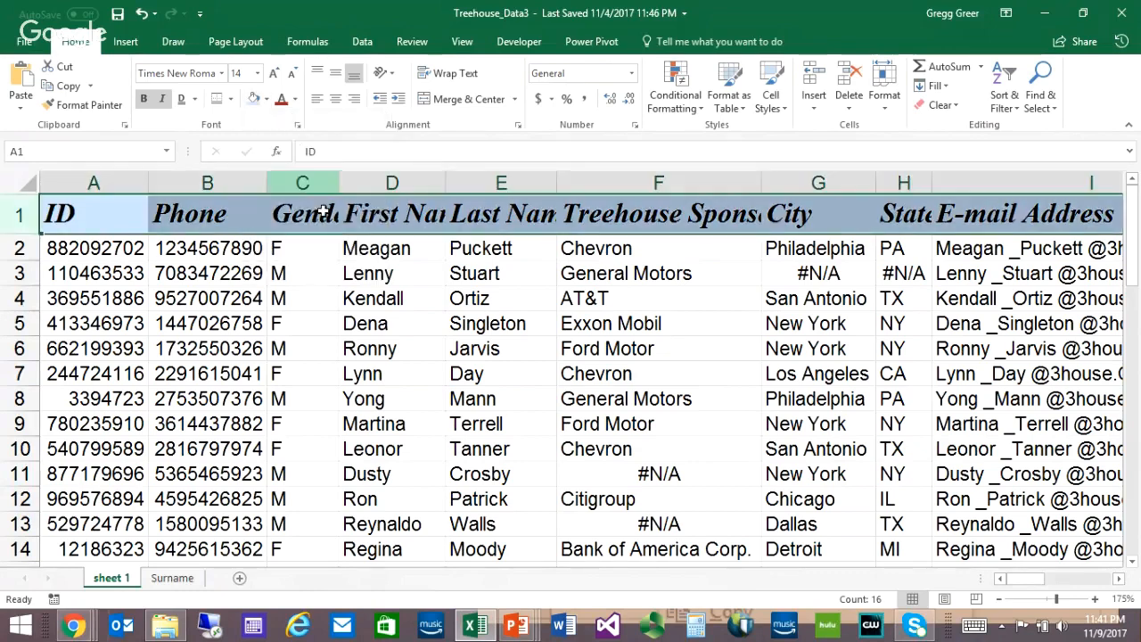
left_click(295, 99)
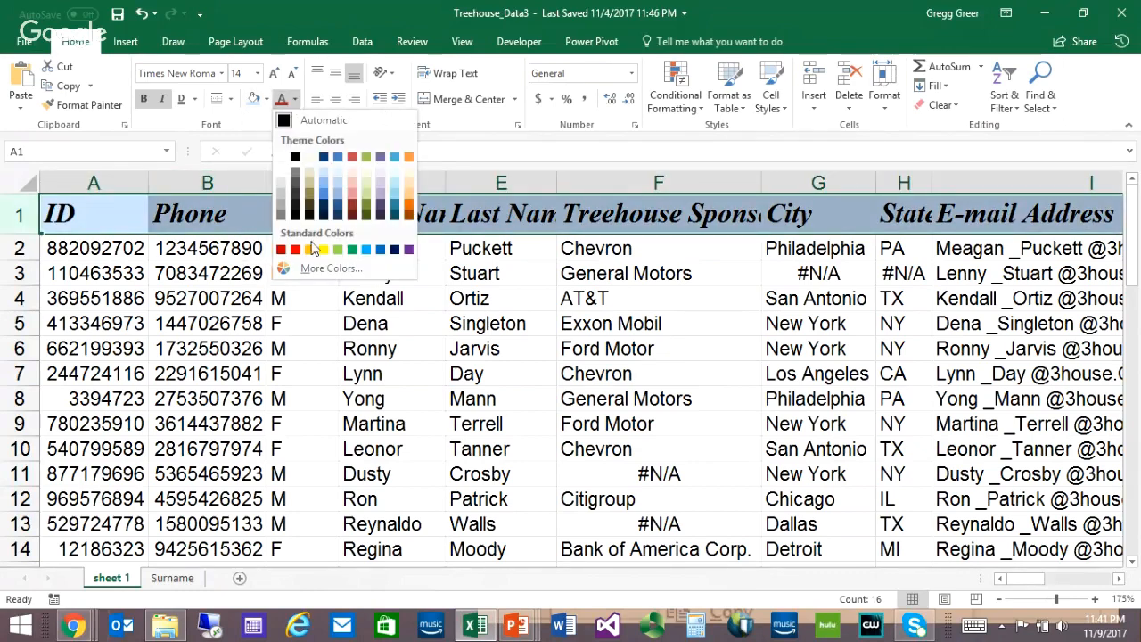
left_click(395, 251)
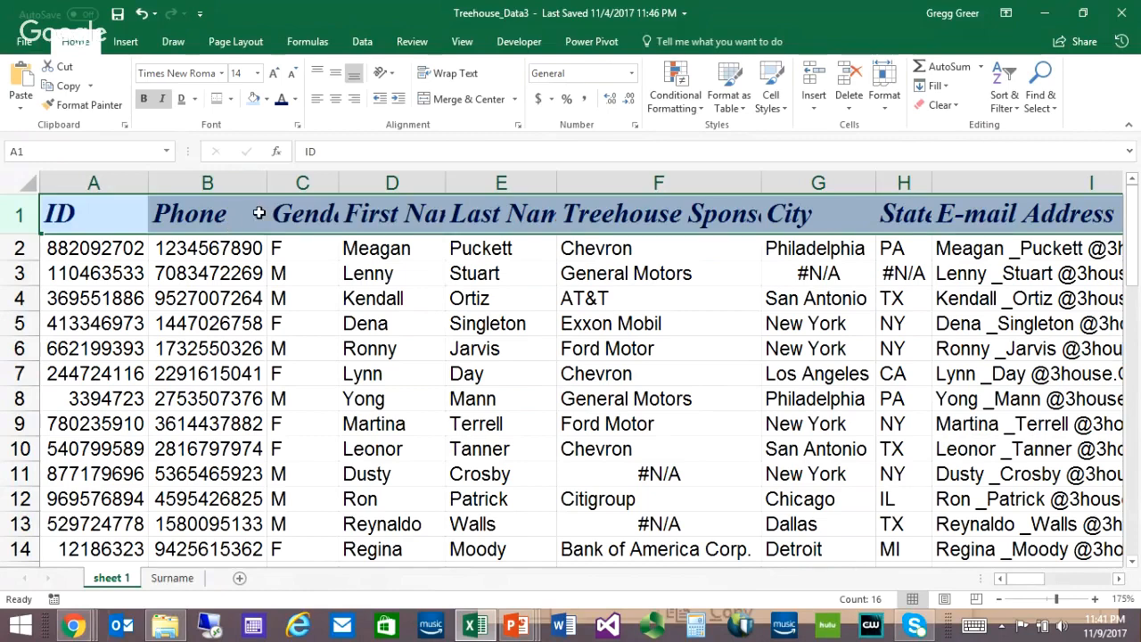
Apply the Strikethrough effect to the header row text through the Format Cells font settings
left_click(300, 130)
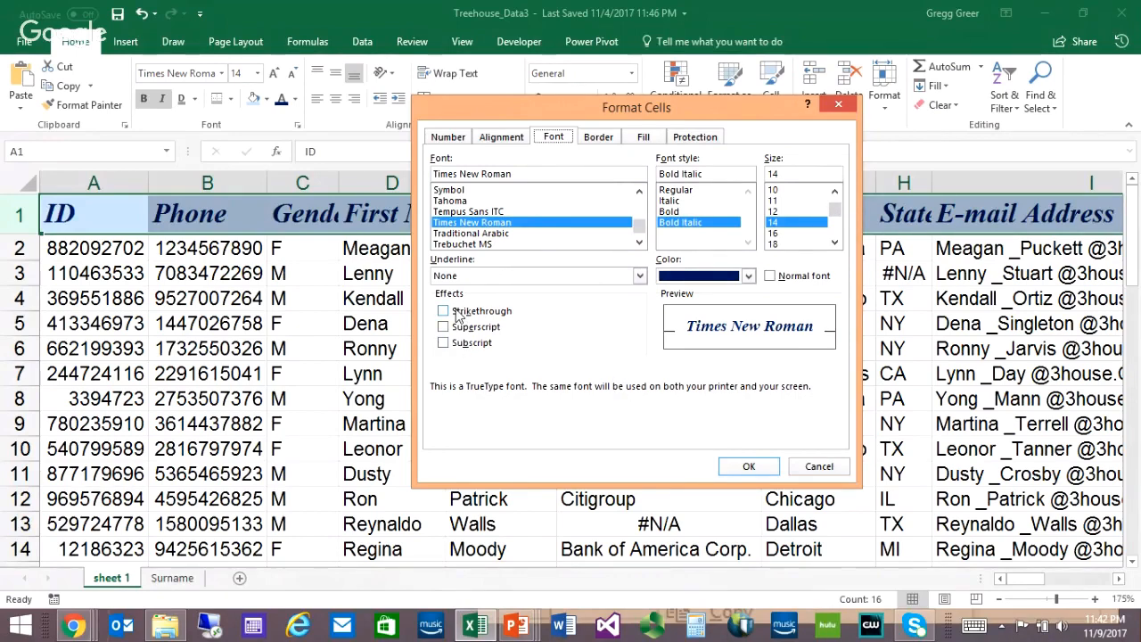
left_click(460, 315)
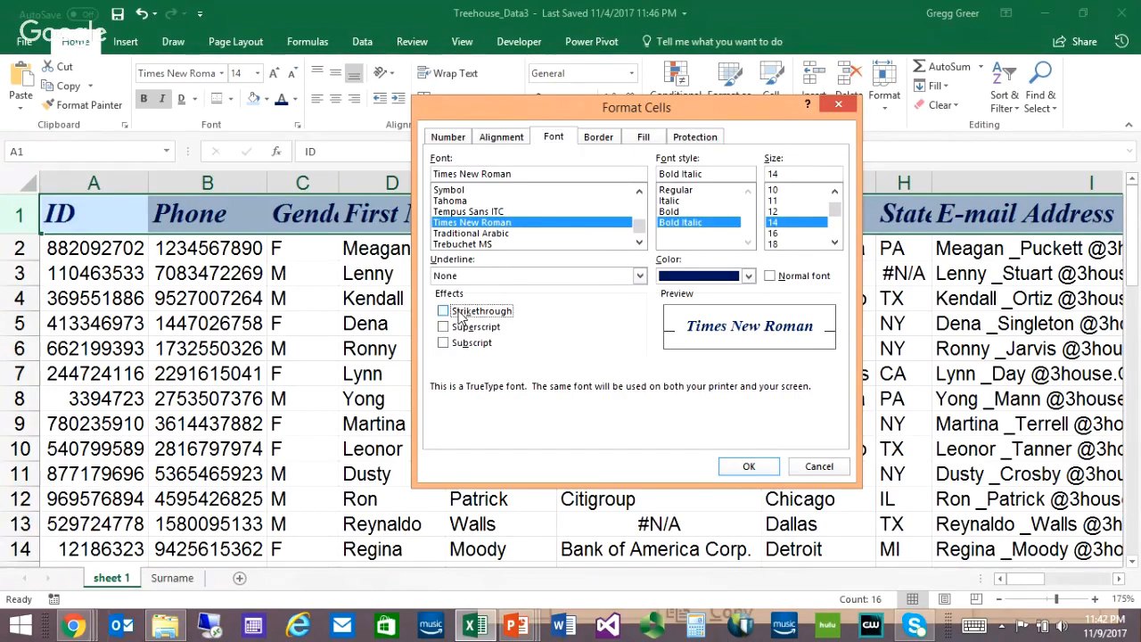
left_click(749, 467)
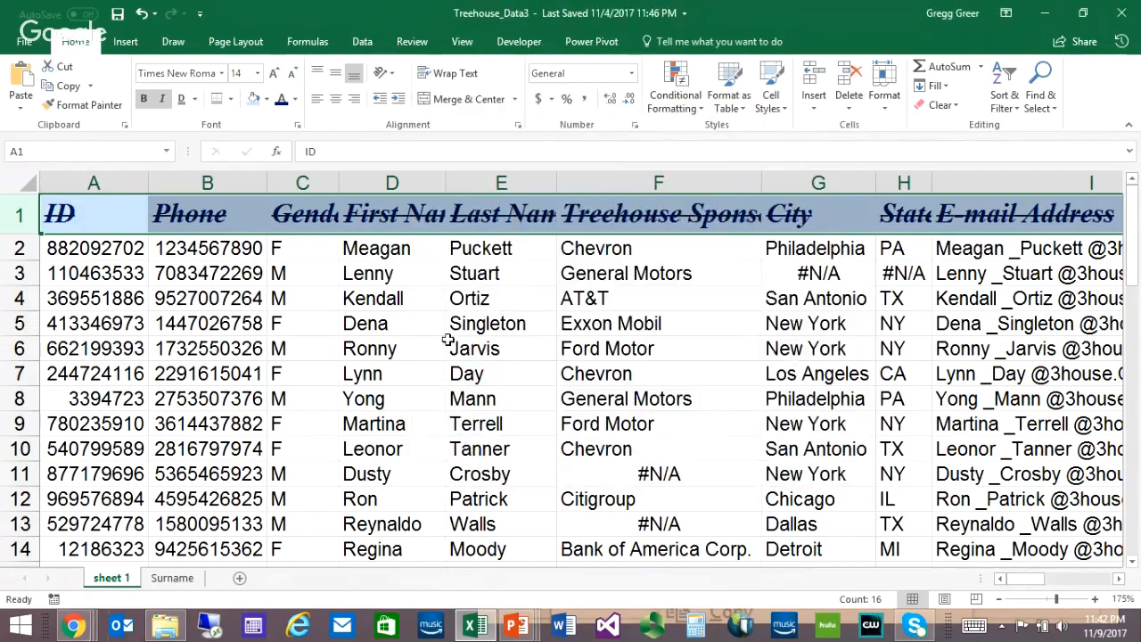